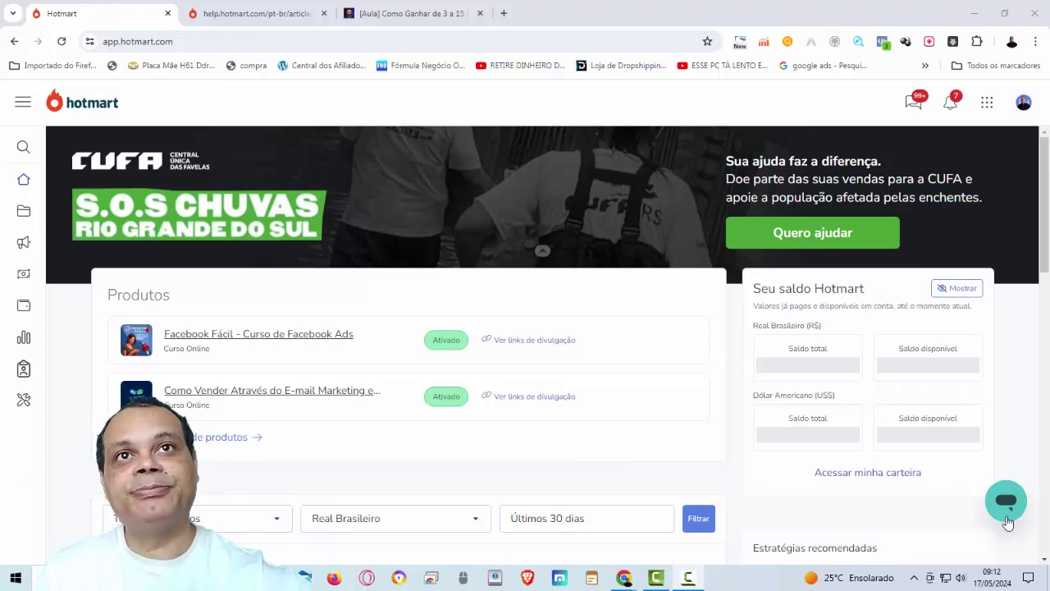
# - Open the My Products page and show the products promoted as an affiliate
pyautogui.moveTo(33, 246)
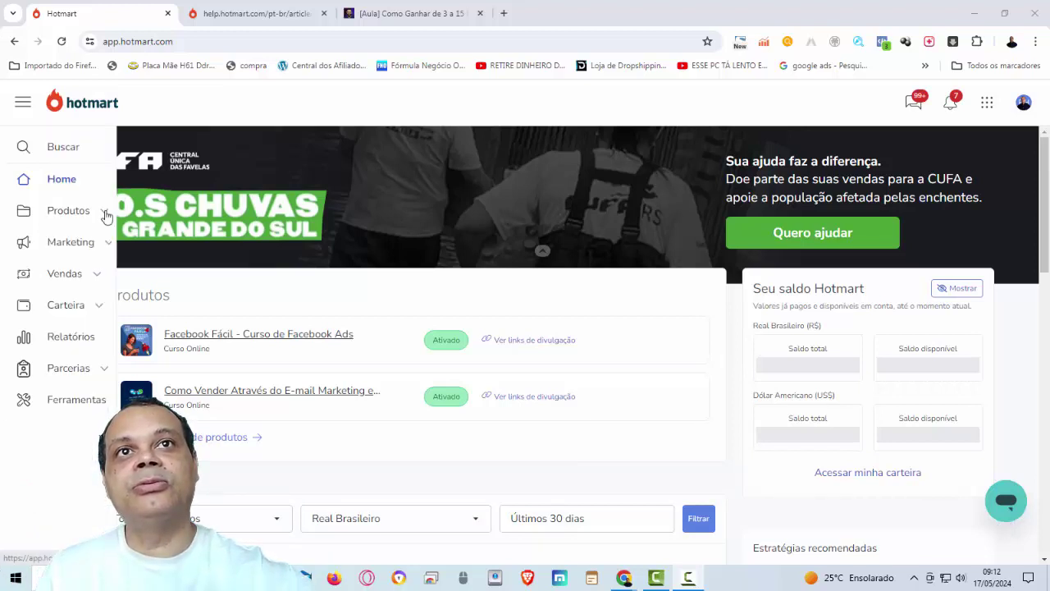
pyautogui.click(177, 212)
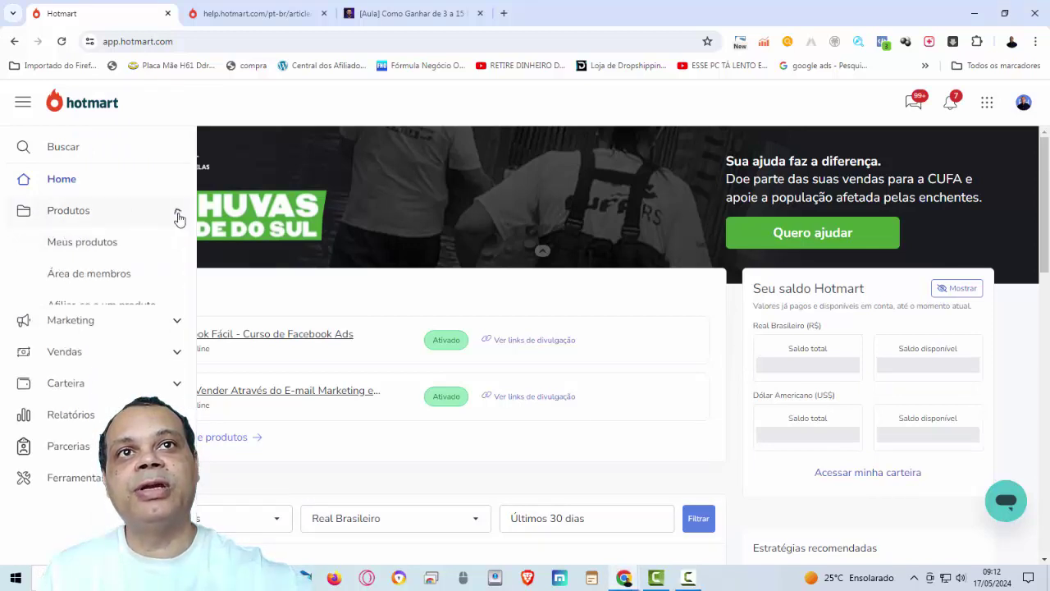
pyautogui.click(98, 244)
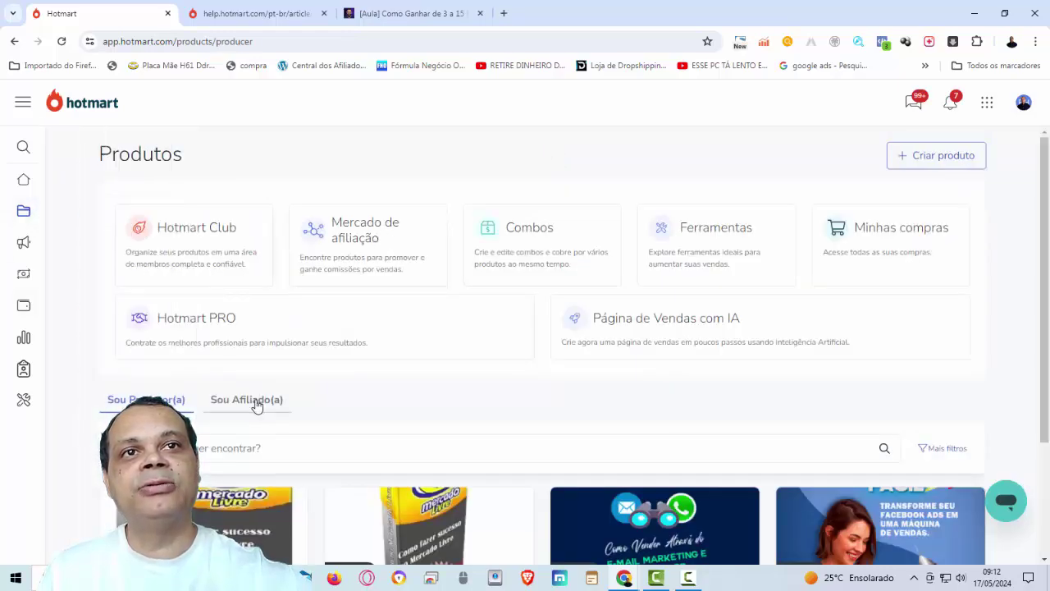
pyautogui.click(254, 402)
pyautogui.scroll(-2, 312, 415)
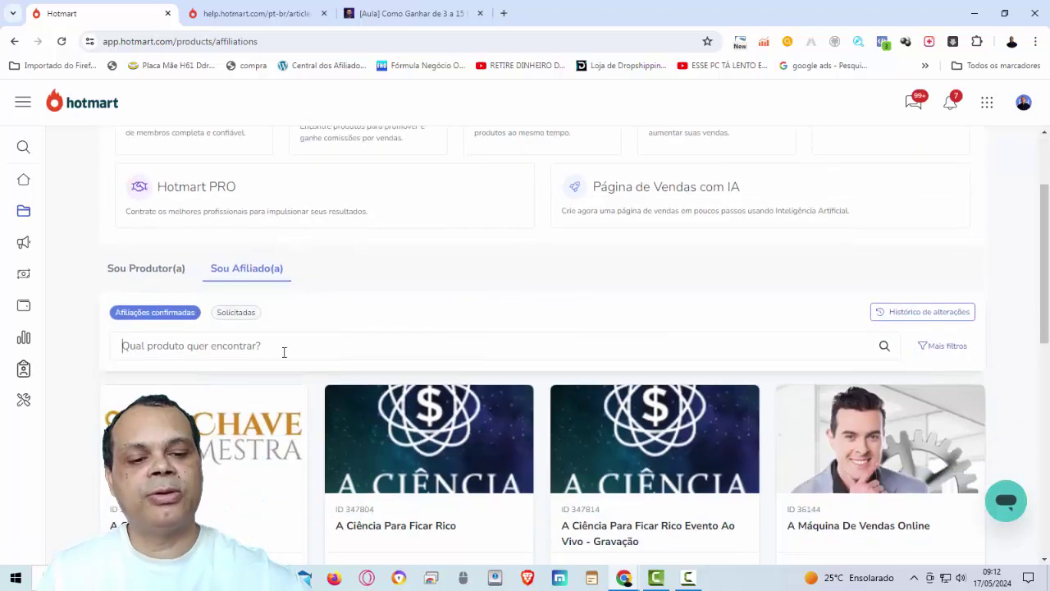
# - Search the confirmed affiliations for "formu" and open the promotion links of the Fórmula Negócio Online product
pyautogui.click(284, 352)
pyautogui.write('fo')
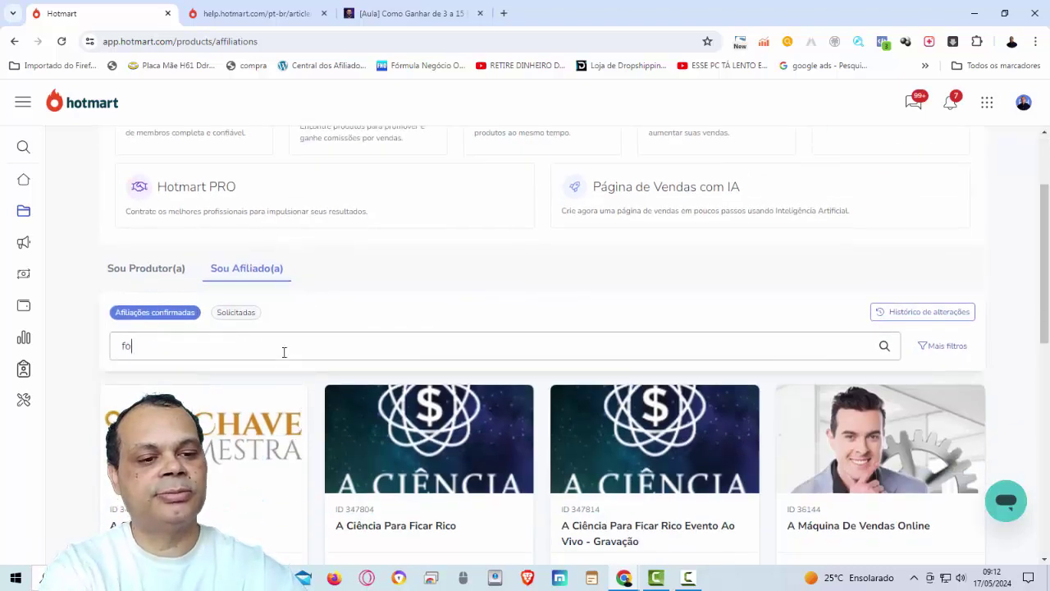
pyautogui.write('rta')
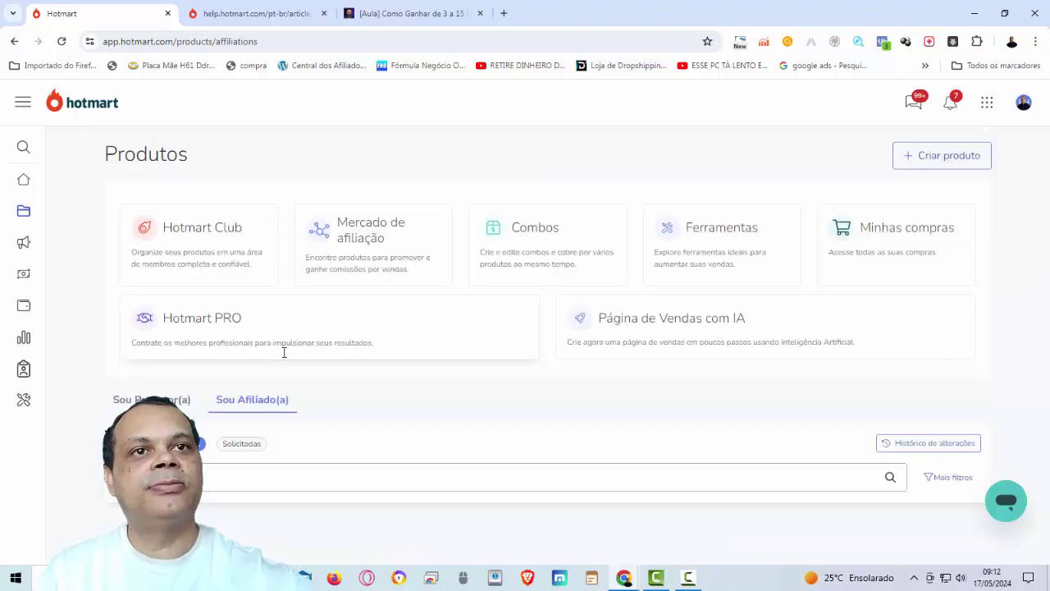
pyautogui.press('BackSpace')
pyautogui.press('BackSpace')
pyautogui.press('BackSpace')
pyautogui.write('mu')
pyautogui.scroll(-2, 227, 436)
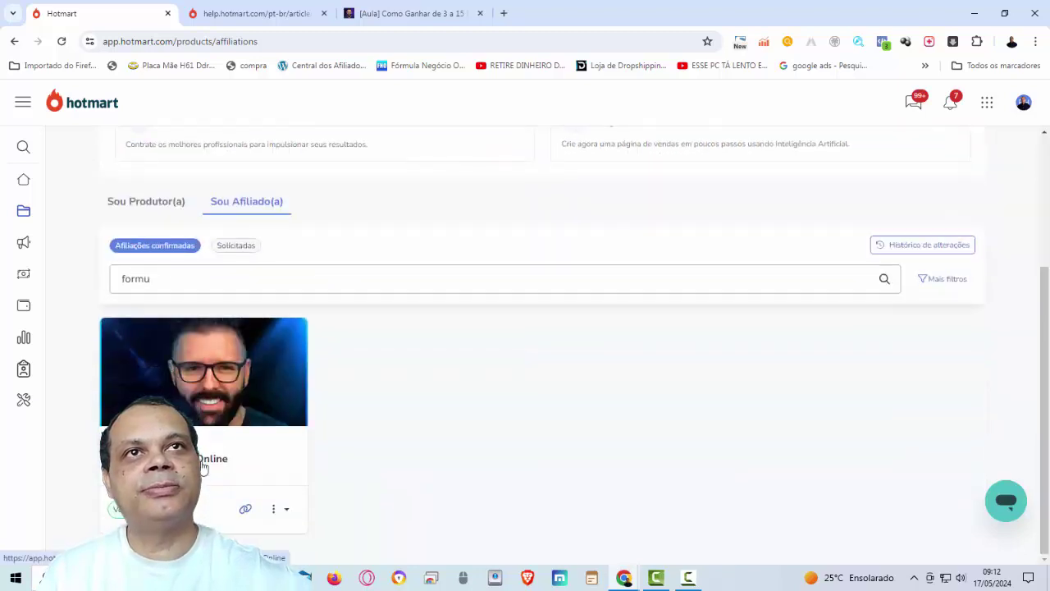
pyautogui.click(203, 467)
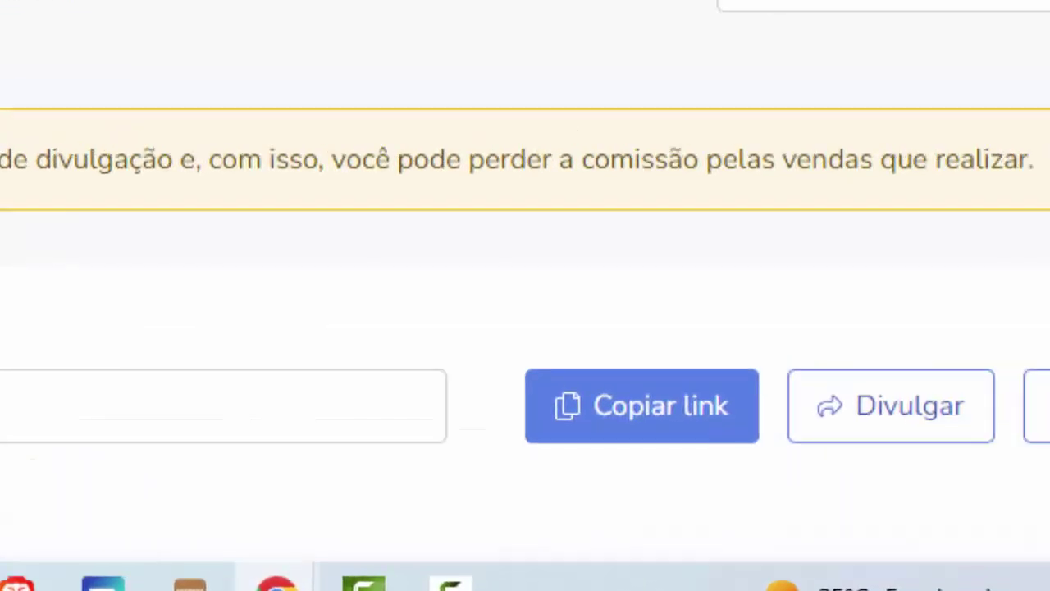
pyautogui.scroll(-2, 863, 394)
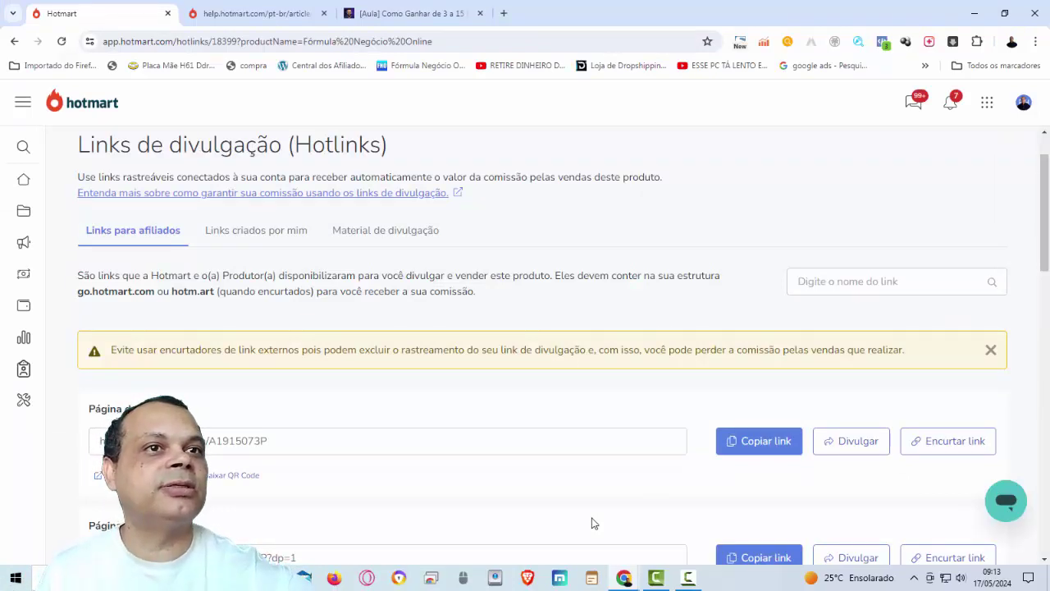
# - Minimize the Hotmart window, maximize the blank browser window behind it and open the bookmarked Bitly site there
pyautogui.click(974, 13)
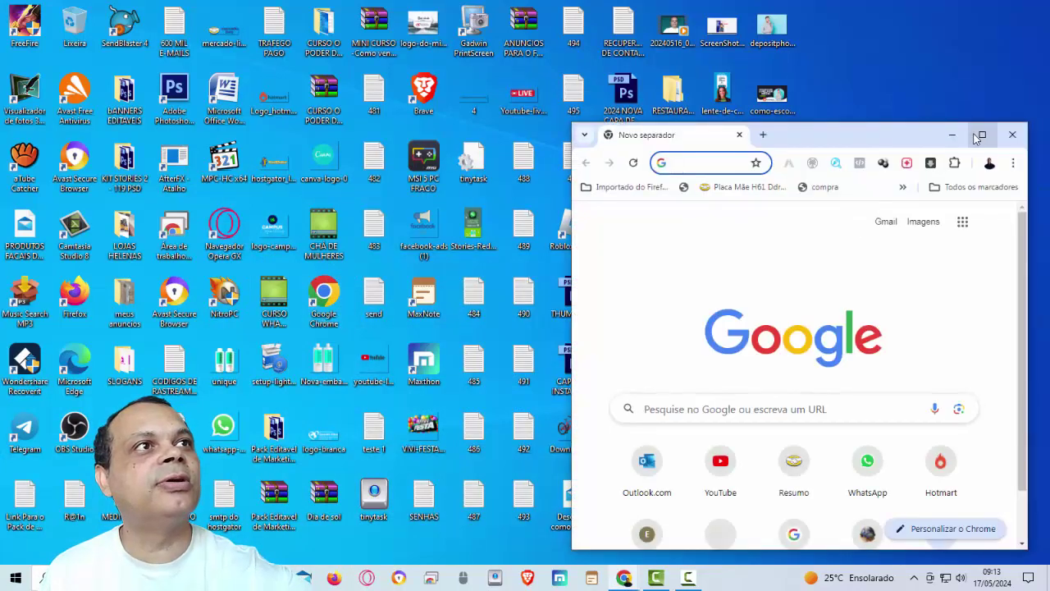
pyautogui.click(981, 136)
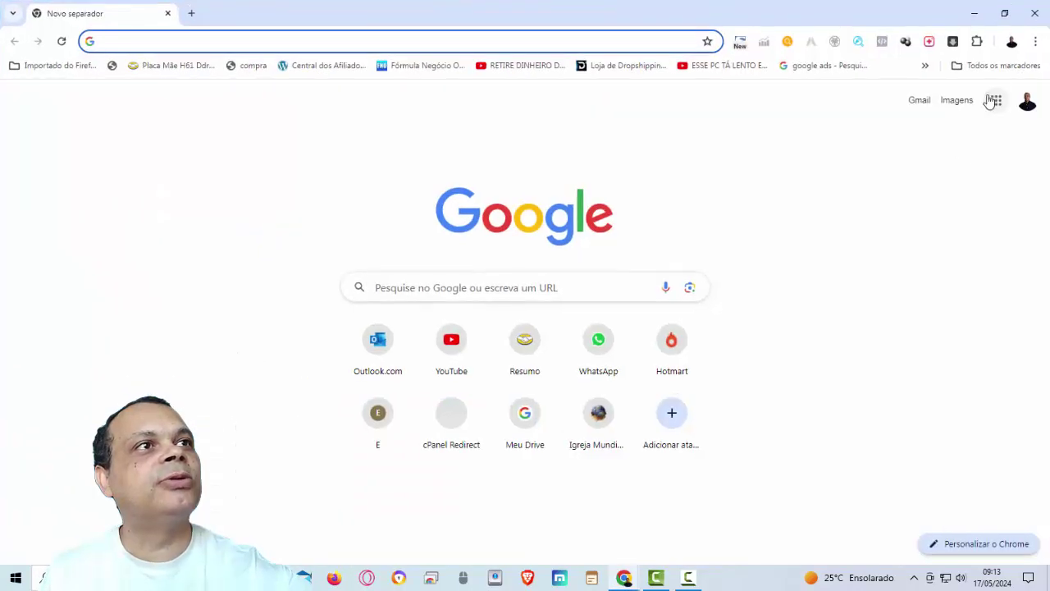
pyautogui.click(995, 65)
pyautogui.scroll(-1, 858, 369)
pyautogui.scroll(-2, 867, 375)
pyautogui.click(878, 423)
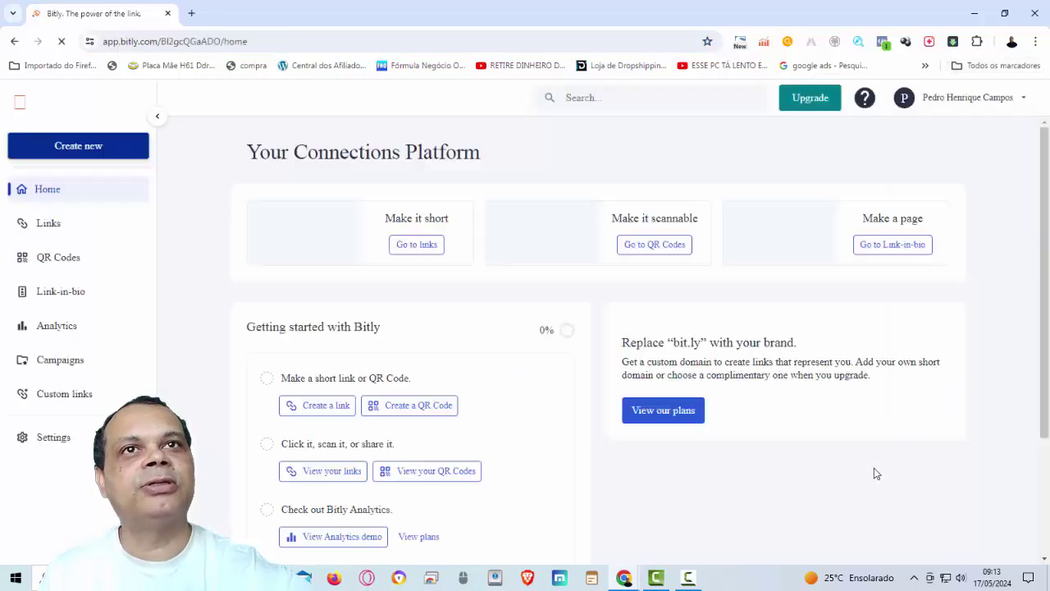
# - Open the Bitly links list and look through the shortened links down to the oldest Hotmart entries
pyautogui.click(49, 220)
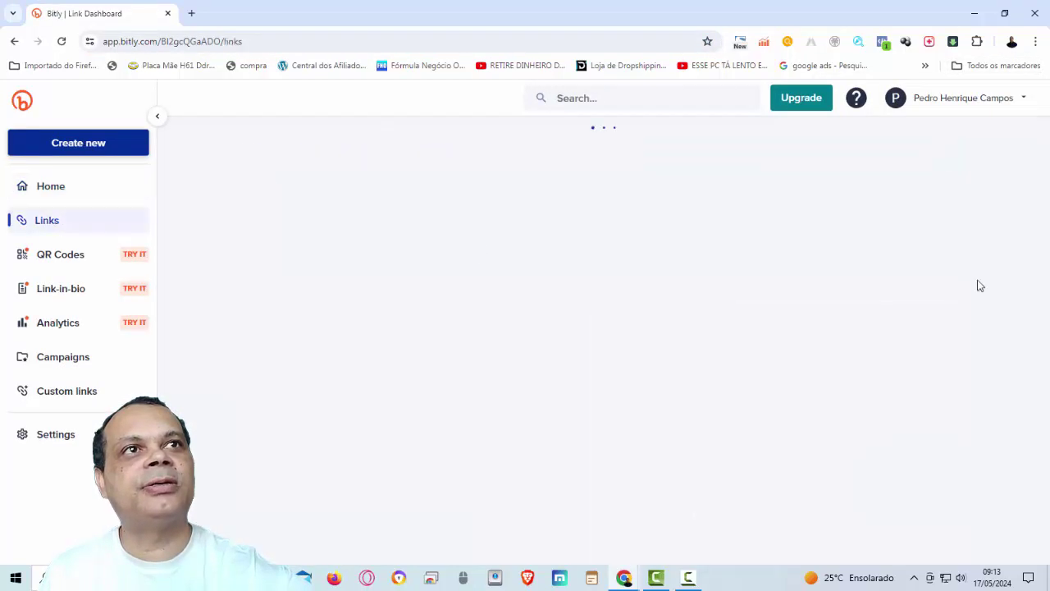
pyautogui.scroll(-5, 901, 381)
pyautogui.scroll(-20, 901, 381)
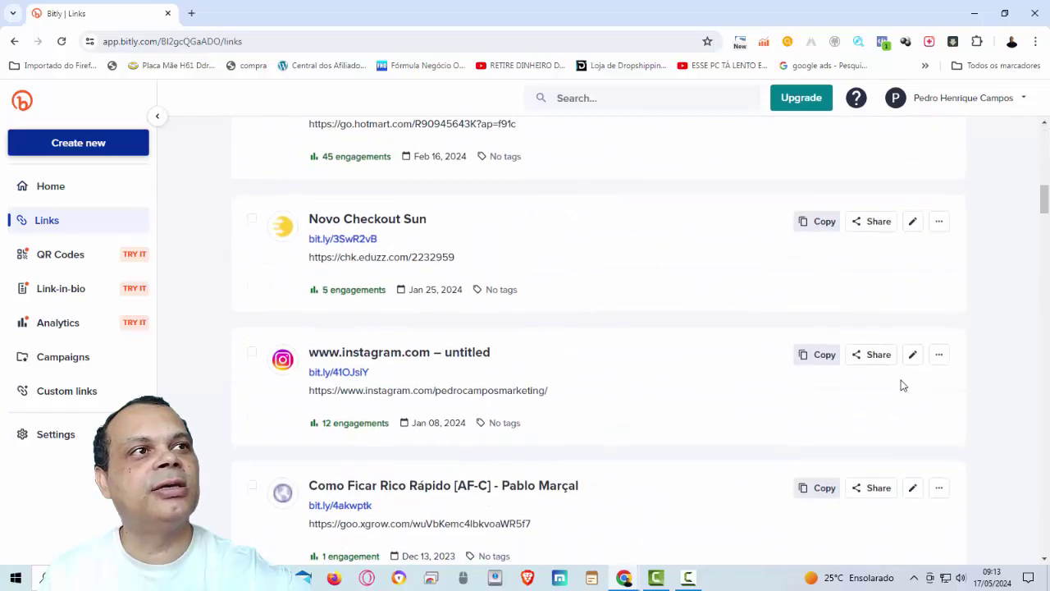
pyautogui.scroll(-20, 901, 385)
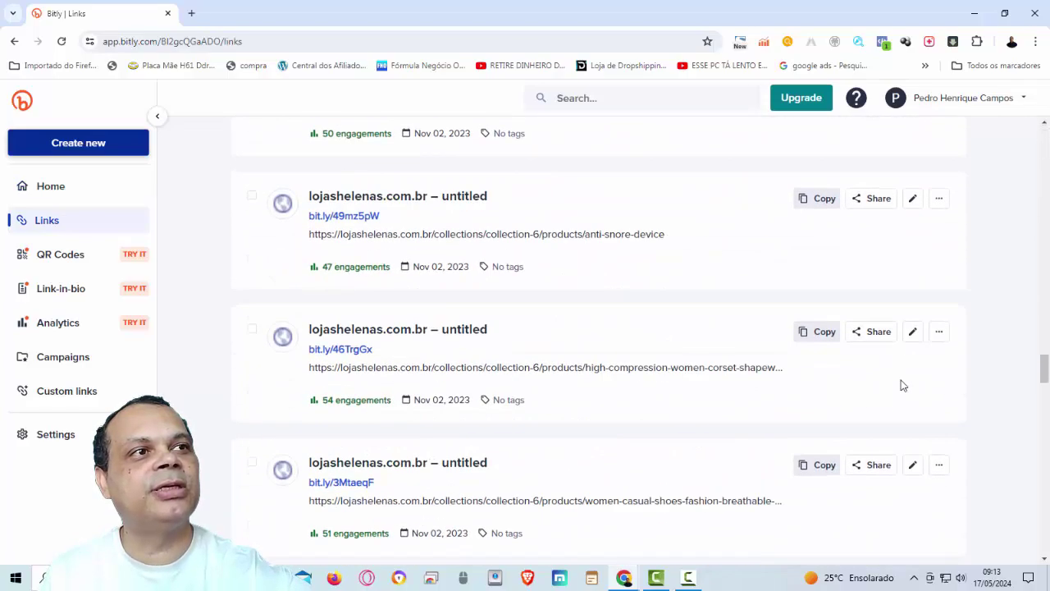
pyautogui.scroll(-10, 901, 383)
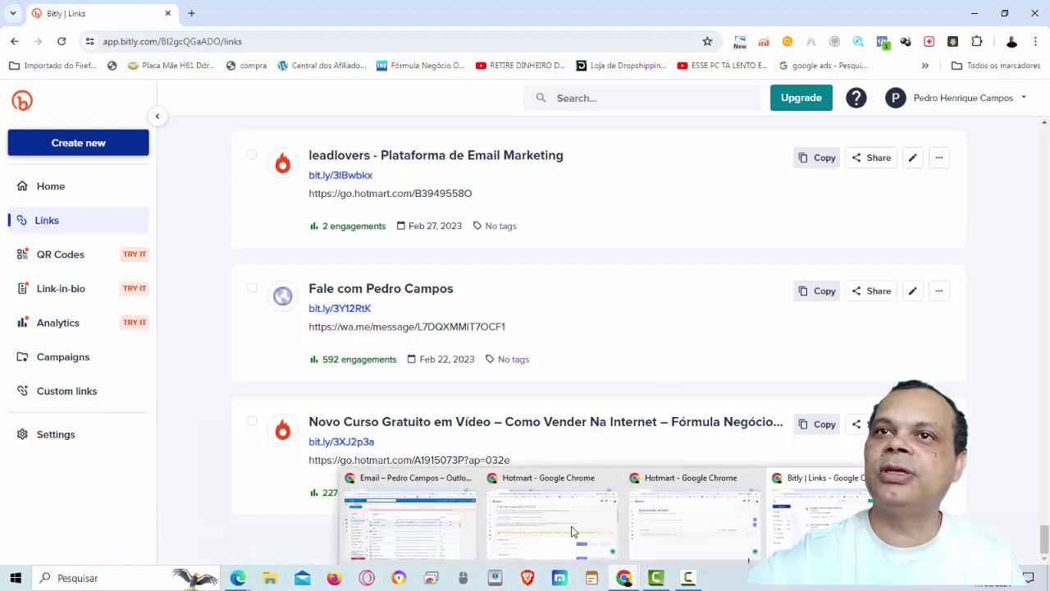
# - Switch back to the Hotmart window, review the affiliate hotlinks and show the self-created links for Fórmula Negócio Online
pyautogui.click(573, 532)
pyautogui.scroll(-1, 739, 443)
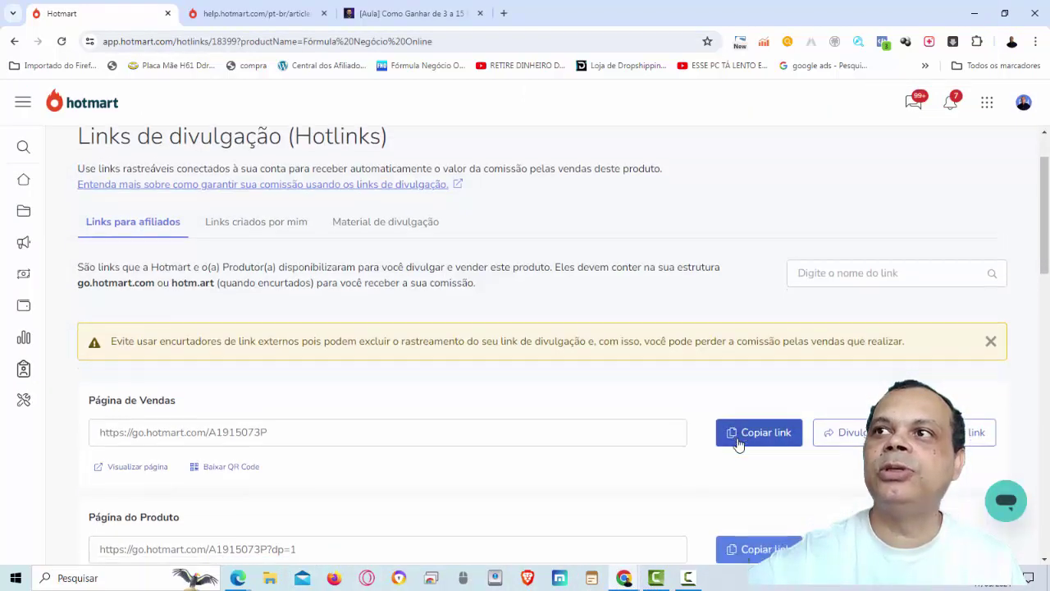
pyautogui.scroll(-1, 738, 444)
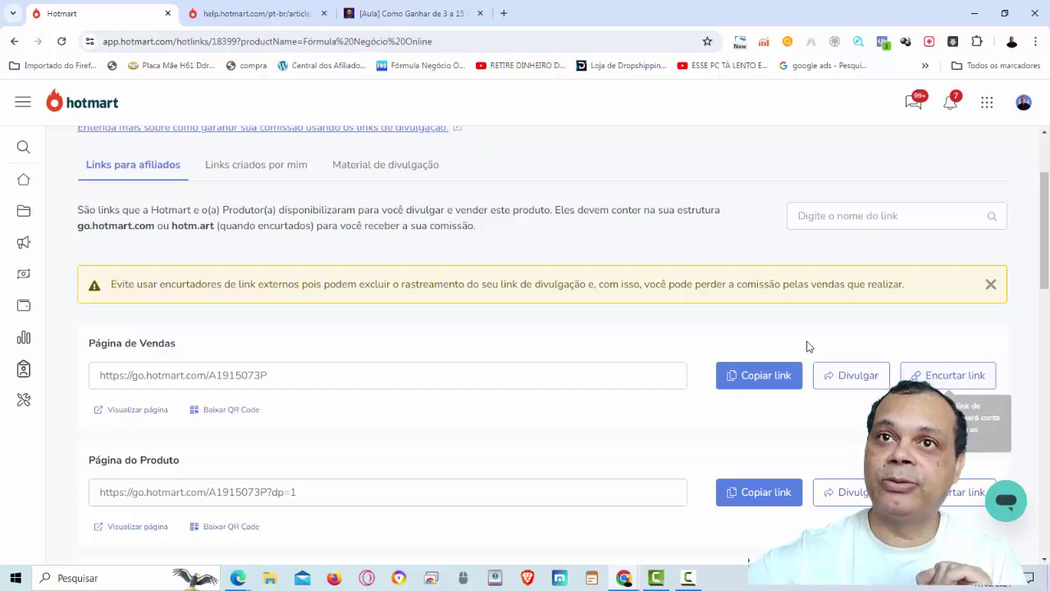
pyautogui.click(274, 168)
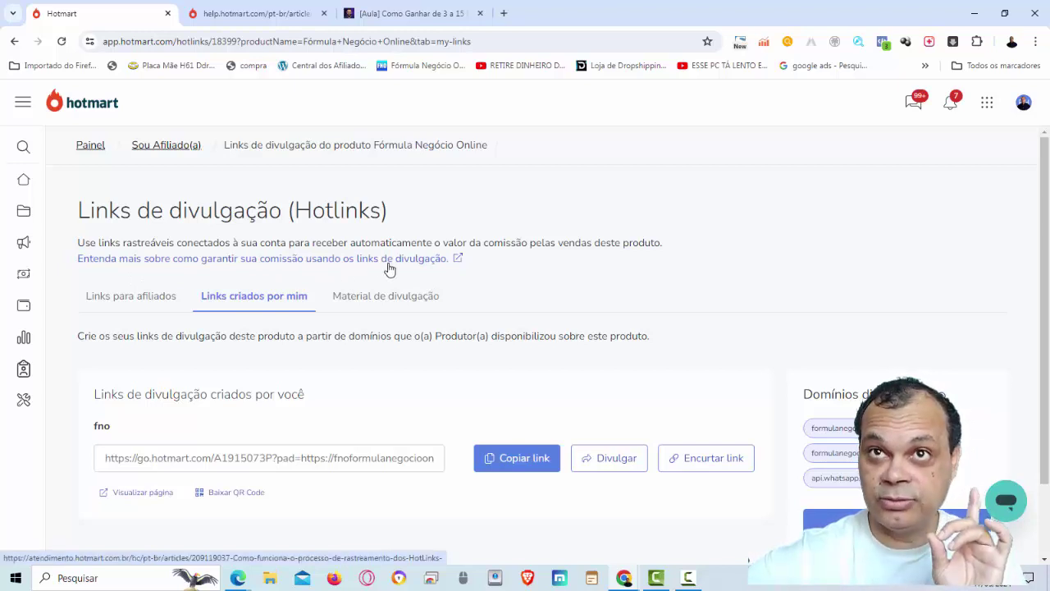
# - Open the help article on how hotlink tracking works and read its explanation of cookies and affiliate commissions
pyautogui.doubleClick(317, 259)
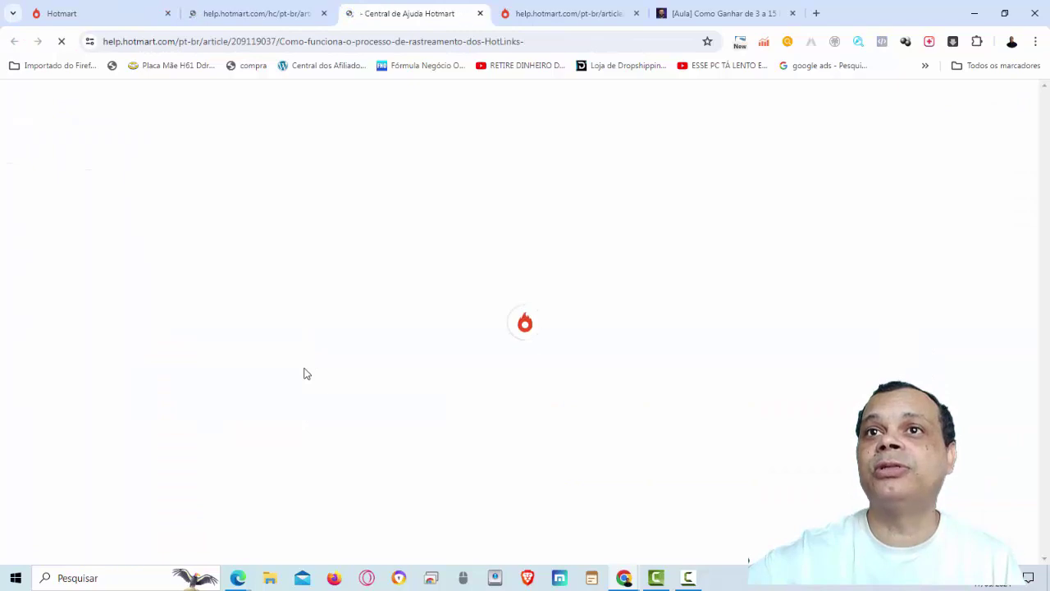
pyautogui.scroll(-1, 296, 378)
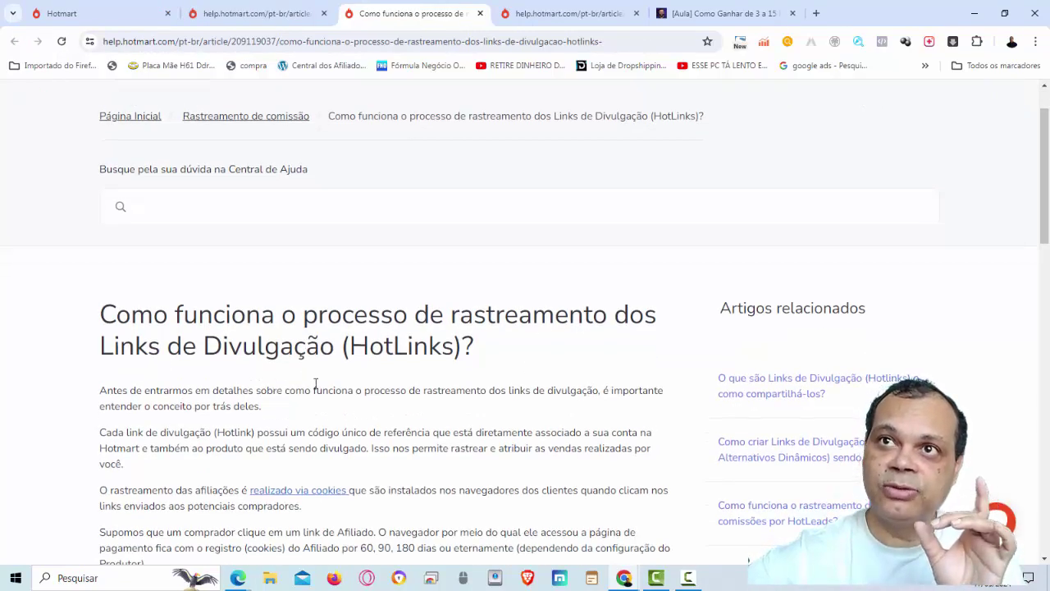
pyautogui.scroll(-1, 414, 386)
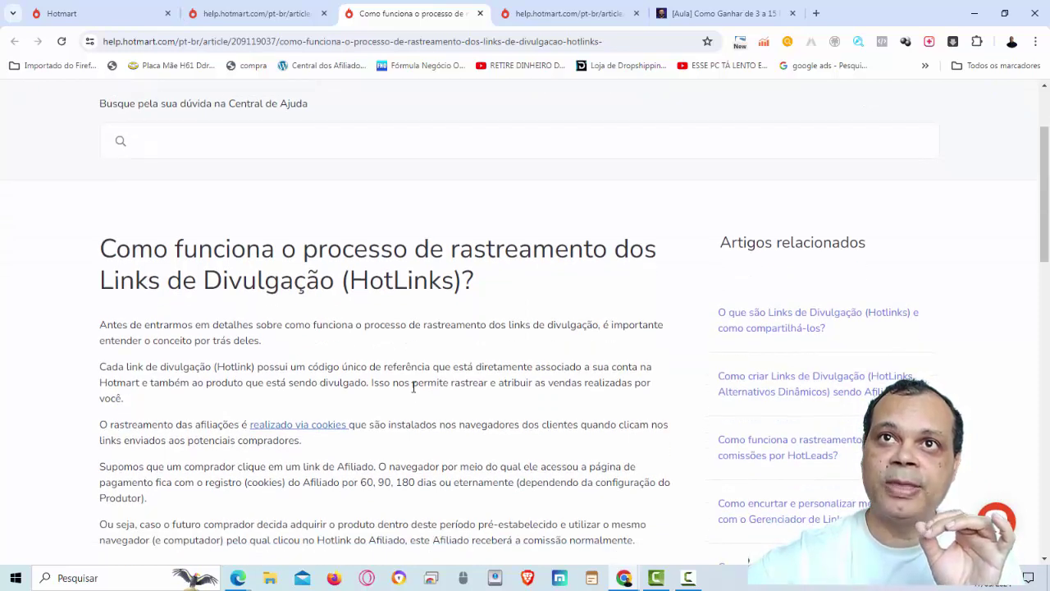
pyautogui.scroll(-1, 414, 386)
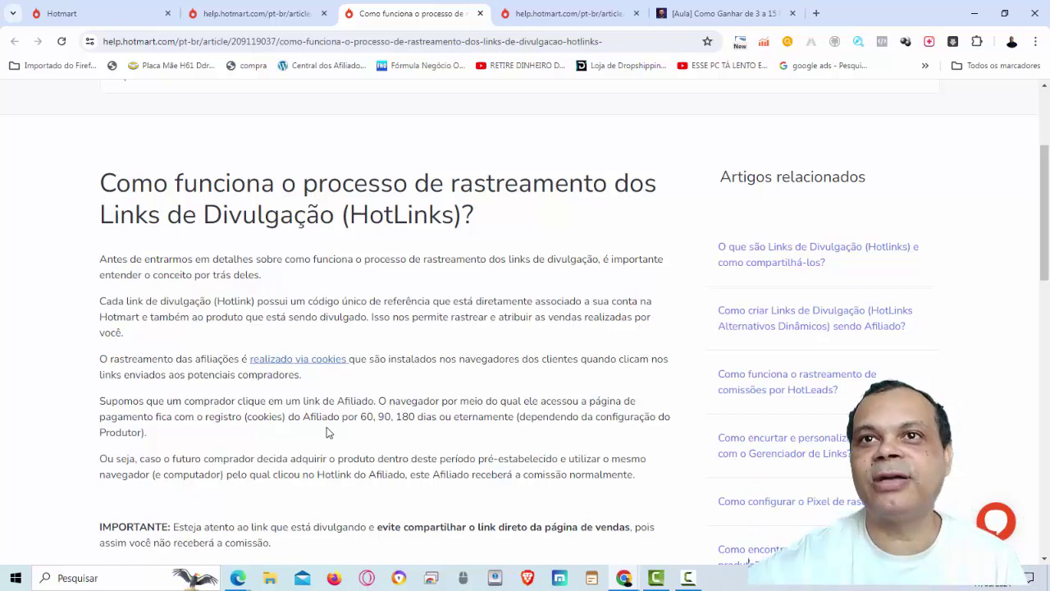
pyautogui.scroll(-1, 321, 458)
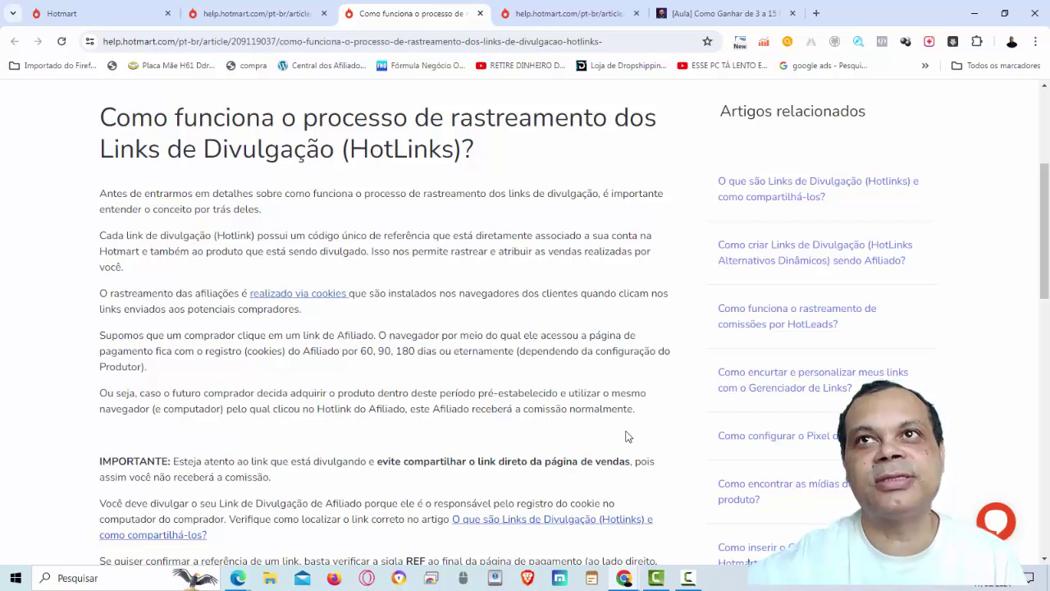
pyautogui.scroll(4, 372, 394)
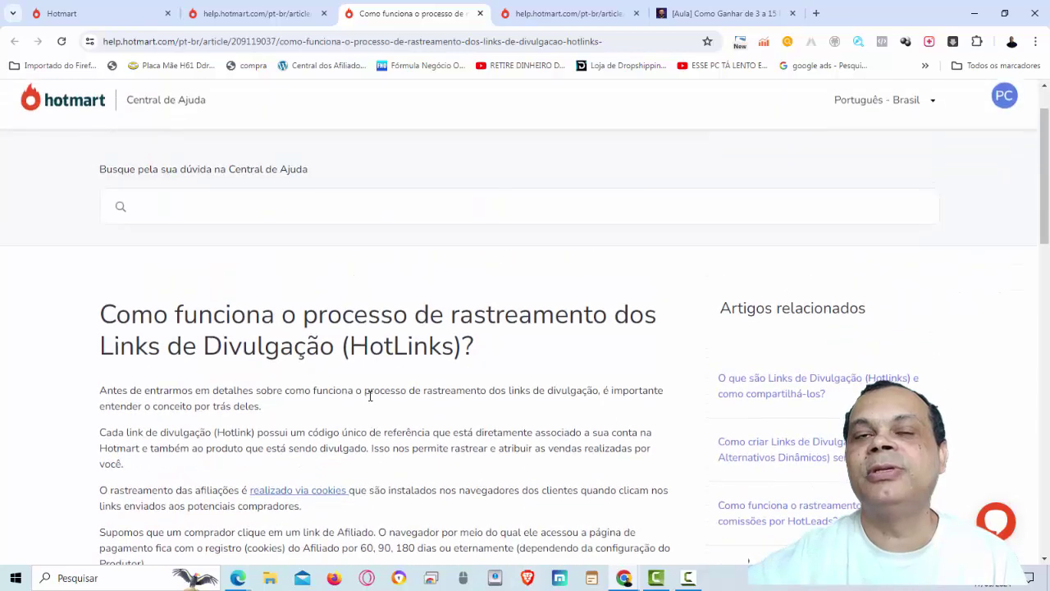
pyautogui.scroll(-1, 312, 400)
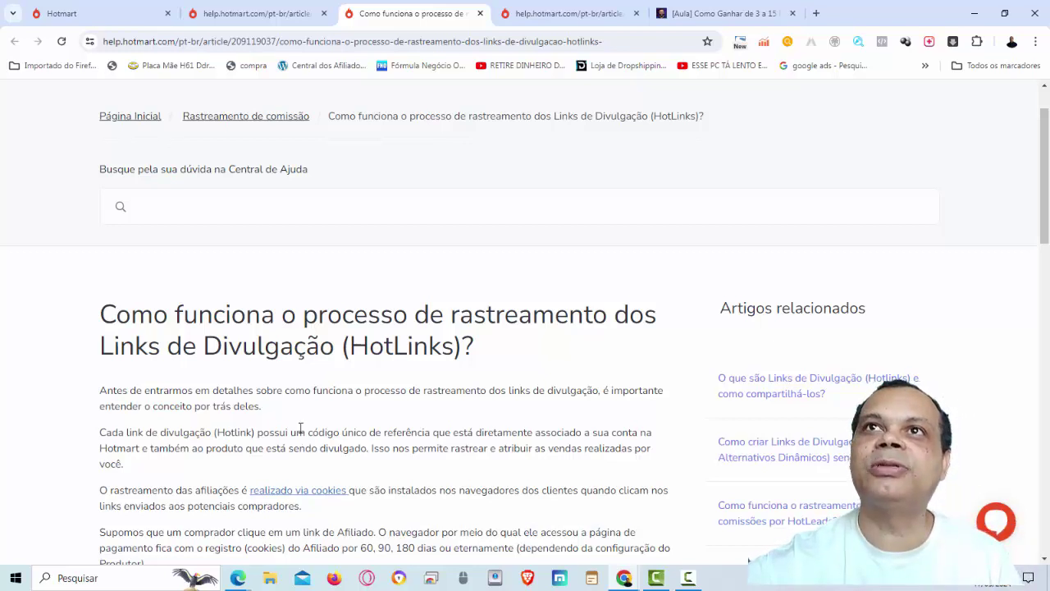
pyautogui.click(274, 15)
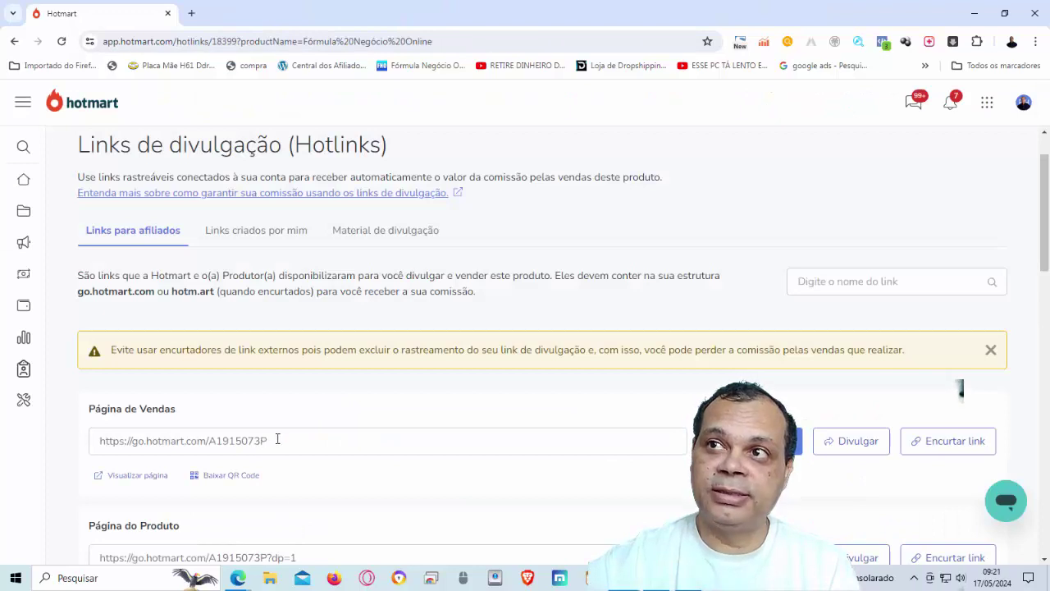
pyautogui.click(943, 448)
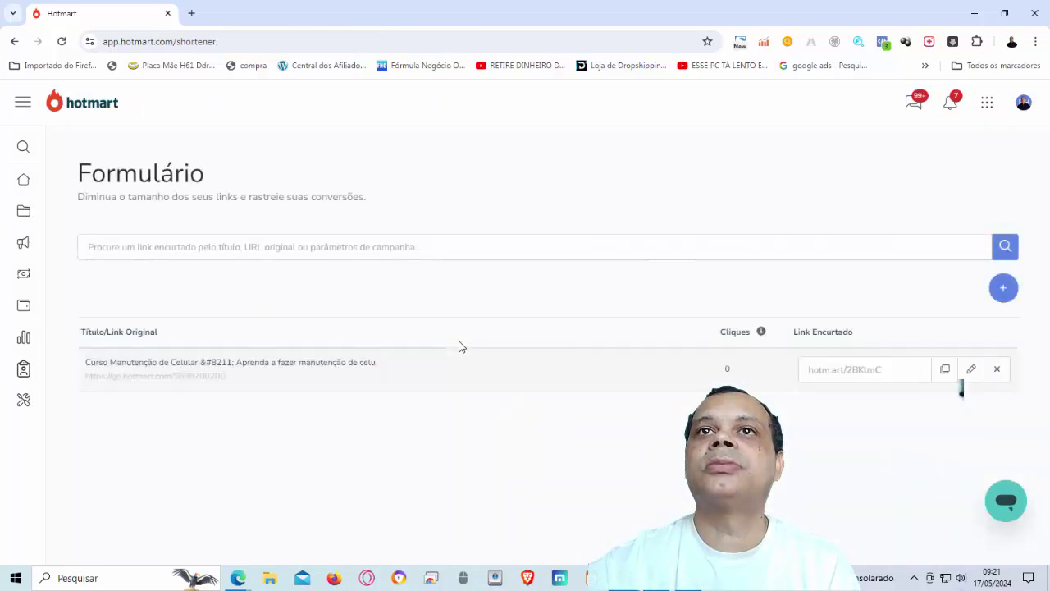
pyautogui.click(994, 291)
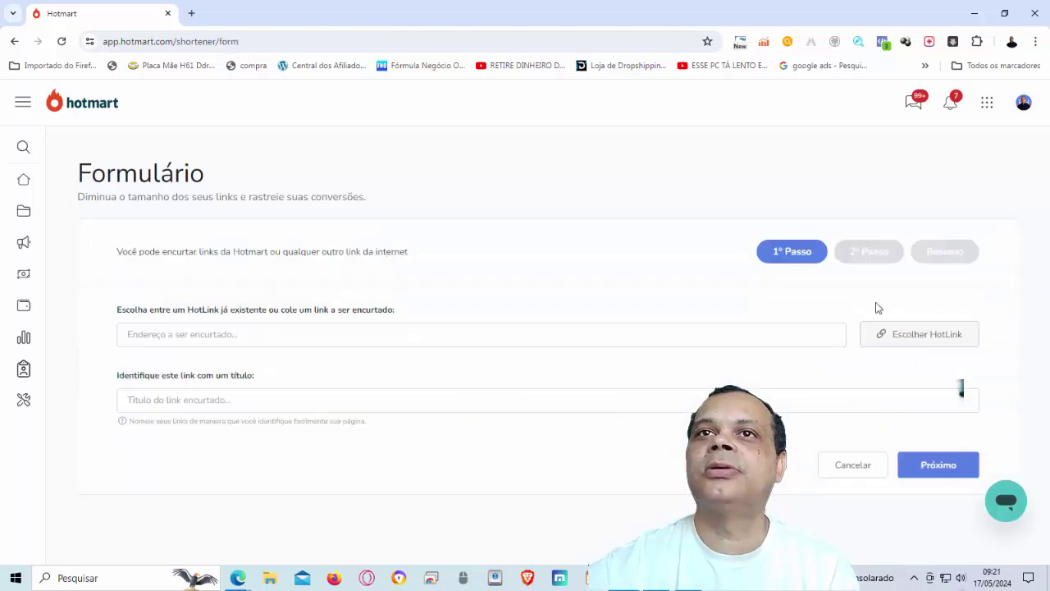
pyautogui.rightClick(163, 334)
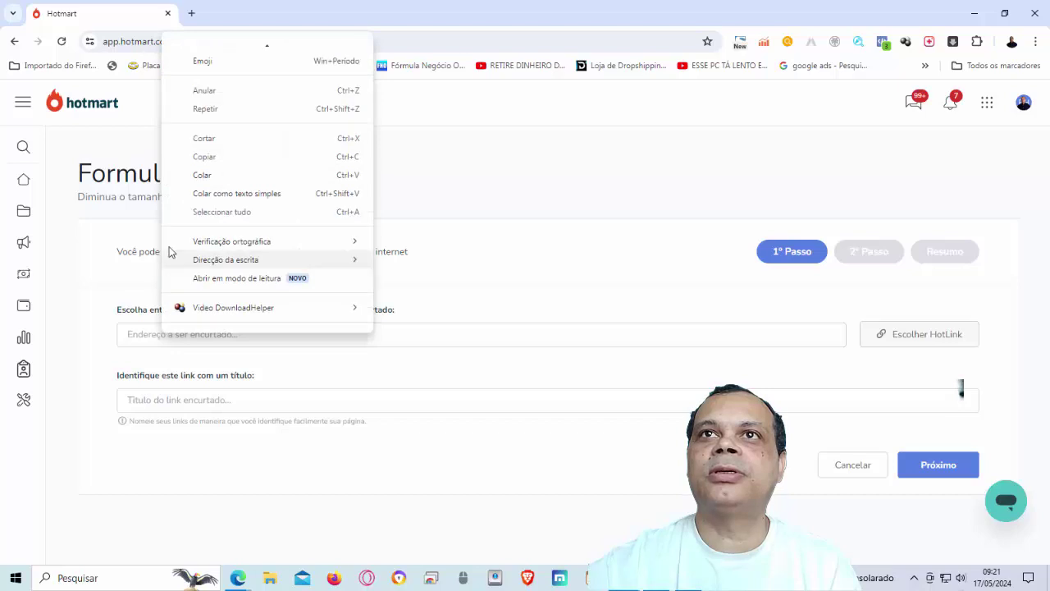
pyautogui.click(217, 181)
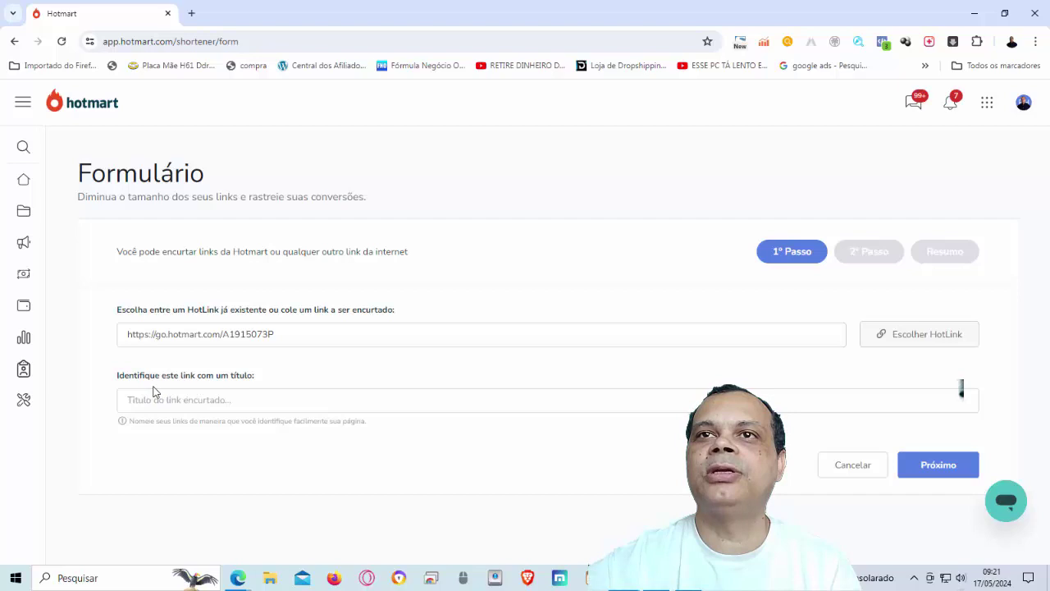
# - Title the link "formula negocio online" and continue to the second step of the form
pyautogui.click(200, 405)
pyautogui.write('fo')
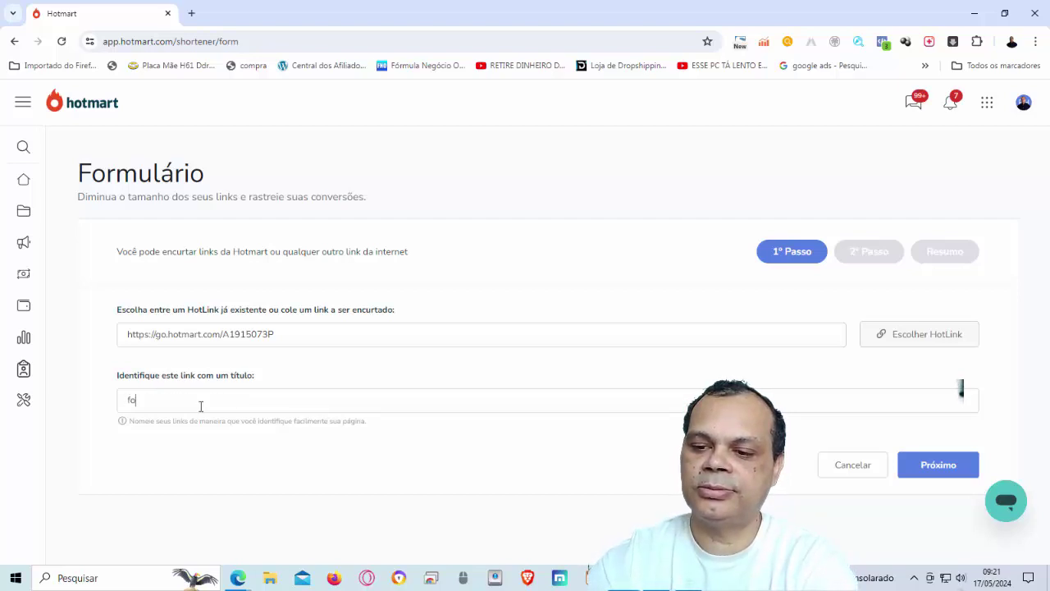
pyautogui.write('rmula')
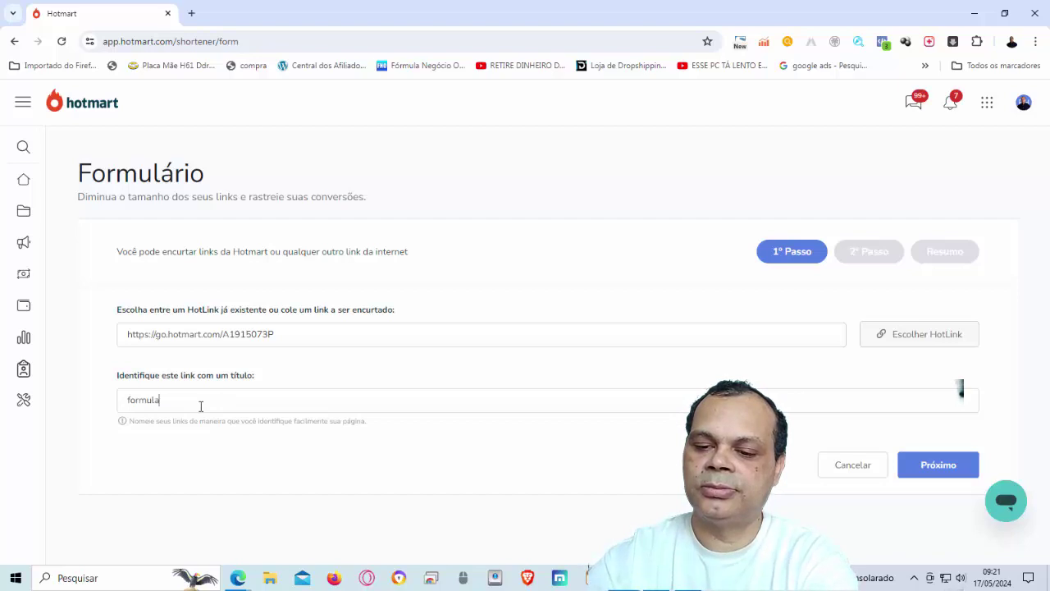
pyautogui.write(' negoci')
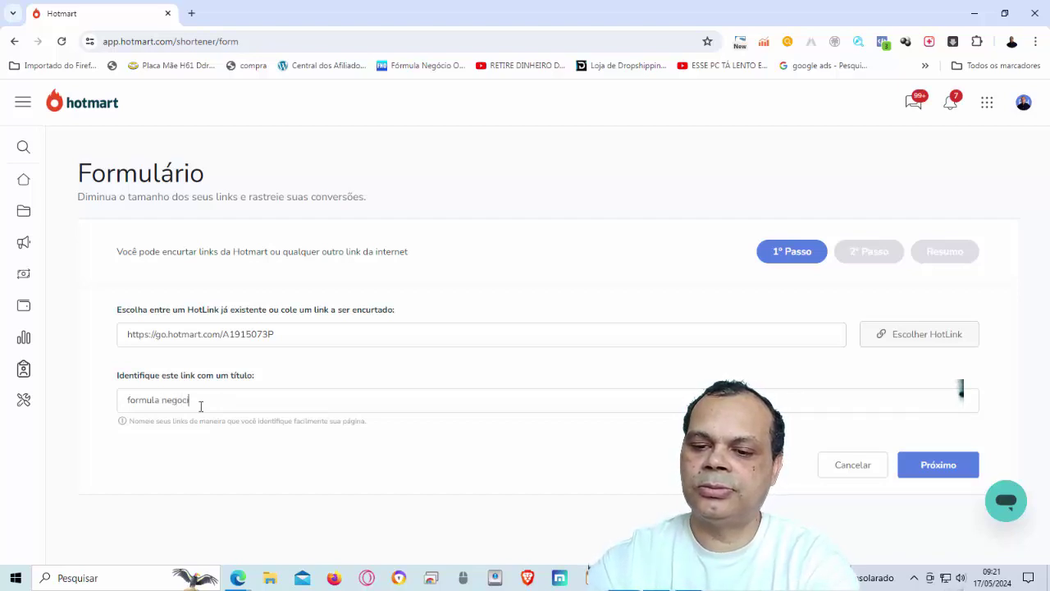
pyautogui.write('o on')
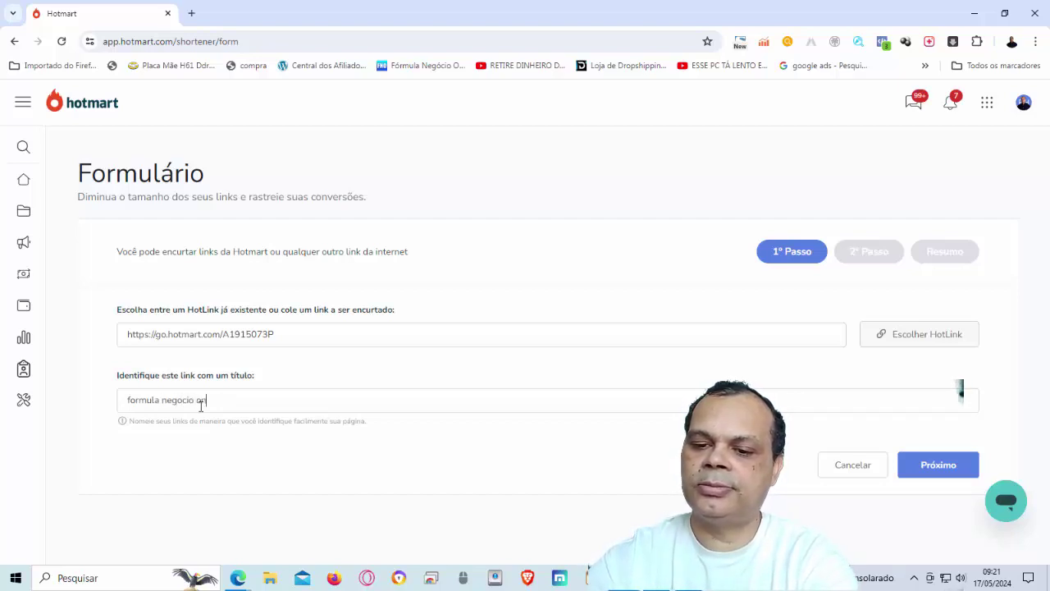
pyautogui.write('line')
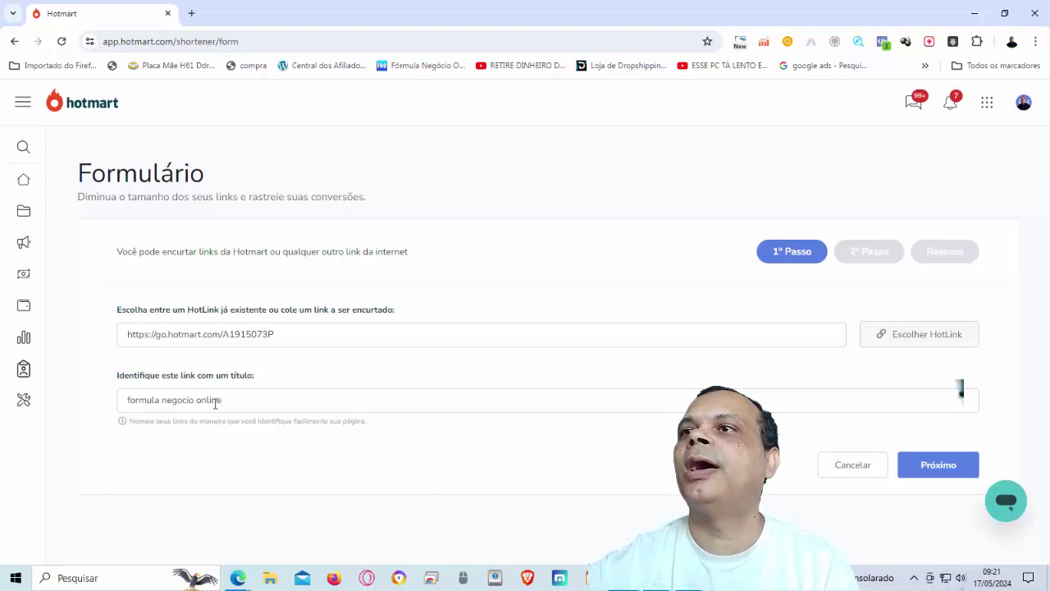
pyautogui.click(948, 471)
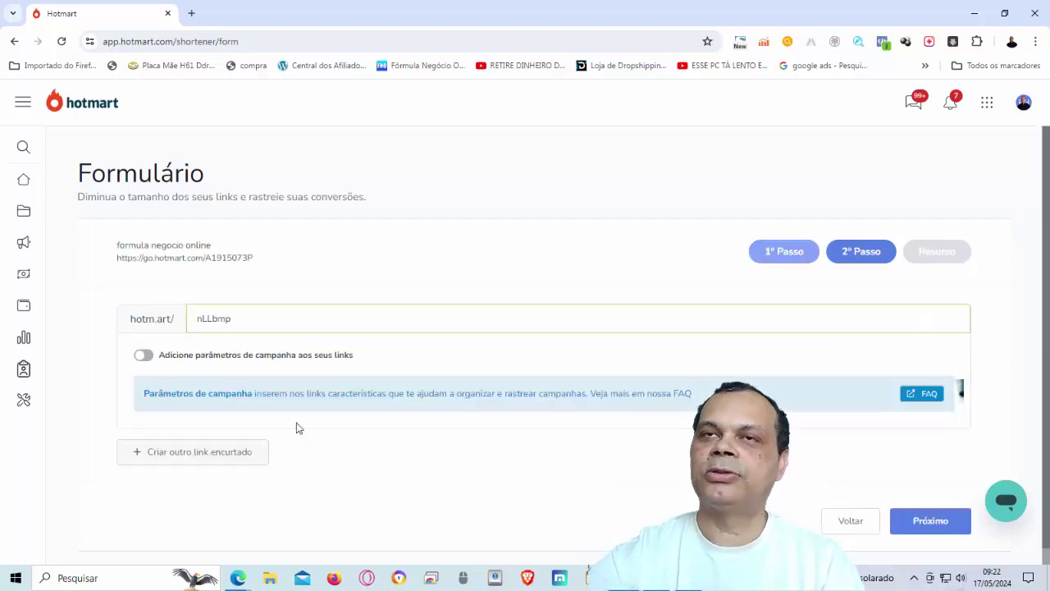
# - Replace the suggested ending of the hotm.art address with fno and check whether it is accepted
pyautogui.press('BackSpace')
pyautogui.press('BackSpace')
pyautogui.press('BackSpace')
pyautogui.press('BackSpace')
pyautogui.press('BackSpace')
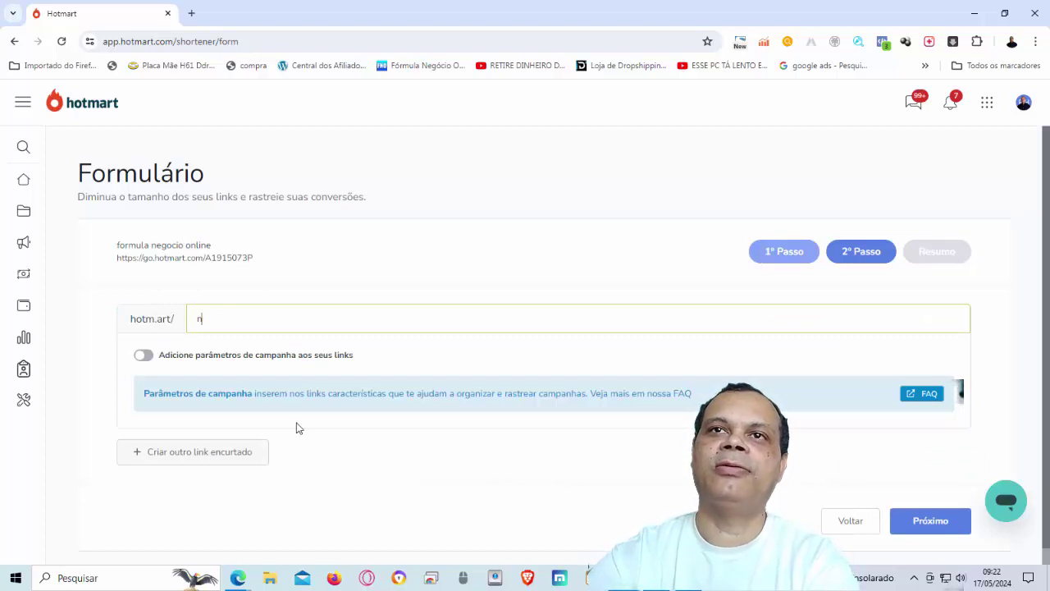
pyautogui.press('Return')
pyautogui.write('f')
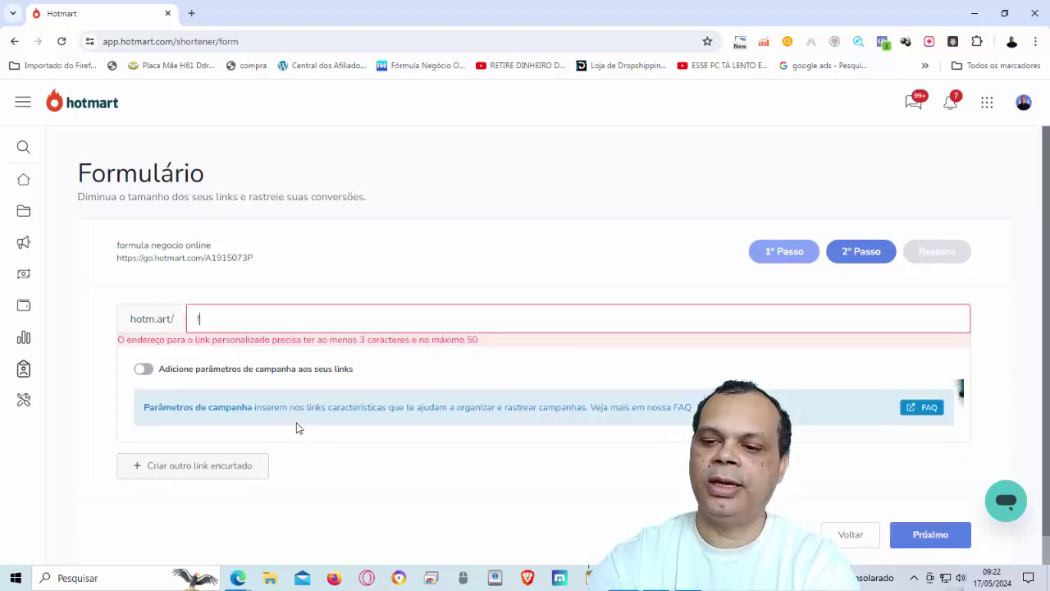
pyautogui.write('no')
pyautogui.press('Return')
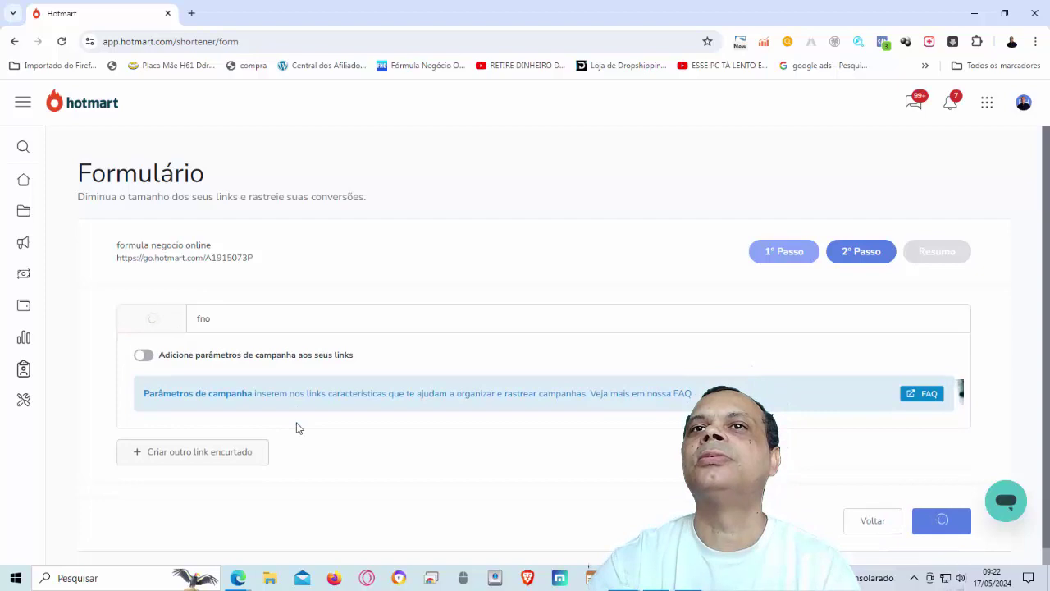
# - Extend the custom hotm.art ending with digits, trying fno20 and settling on fno200
pyautogui.write('2')
pyautogui.press('Return')
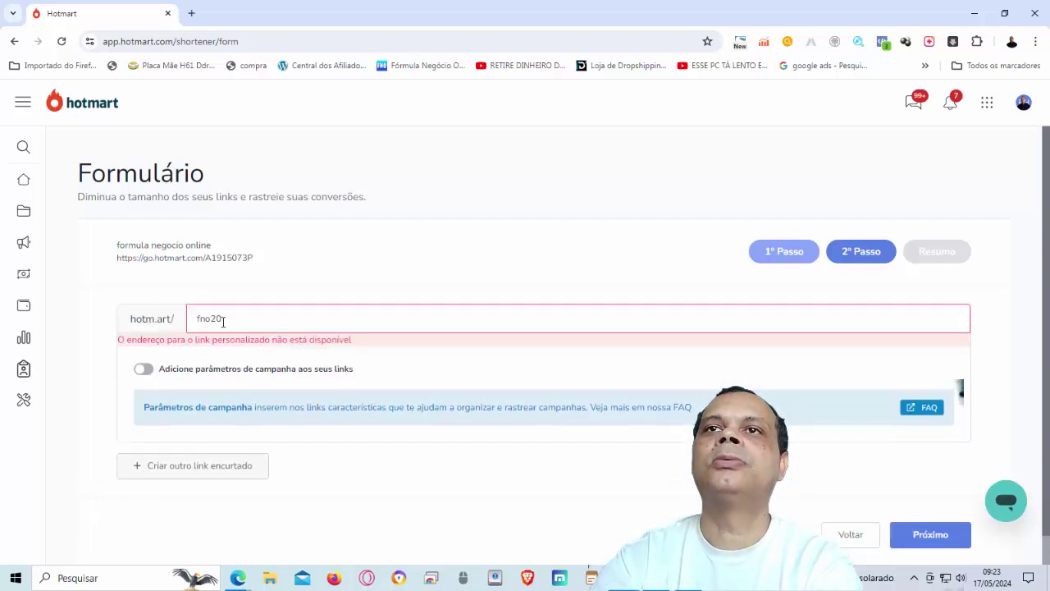
pyautogui.write('00')
pyautogui.press('Return')
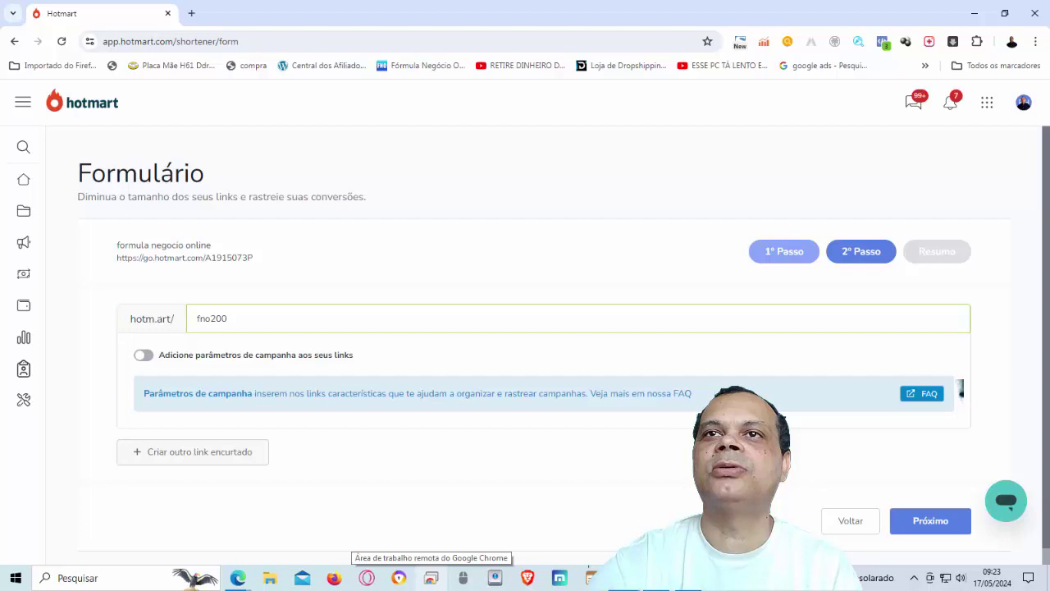
# - Shorten the custom ending to fno20 to test its availability, and restore it to fno200
pyautogui.press('BackSpace')
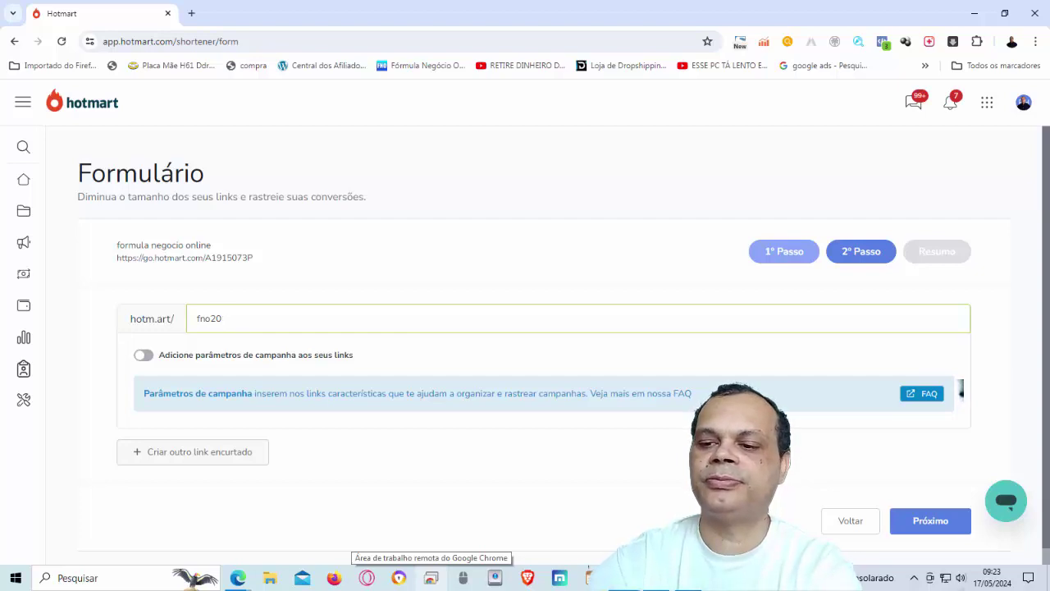
pyautogui.write('20')
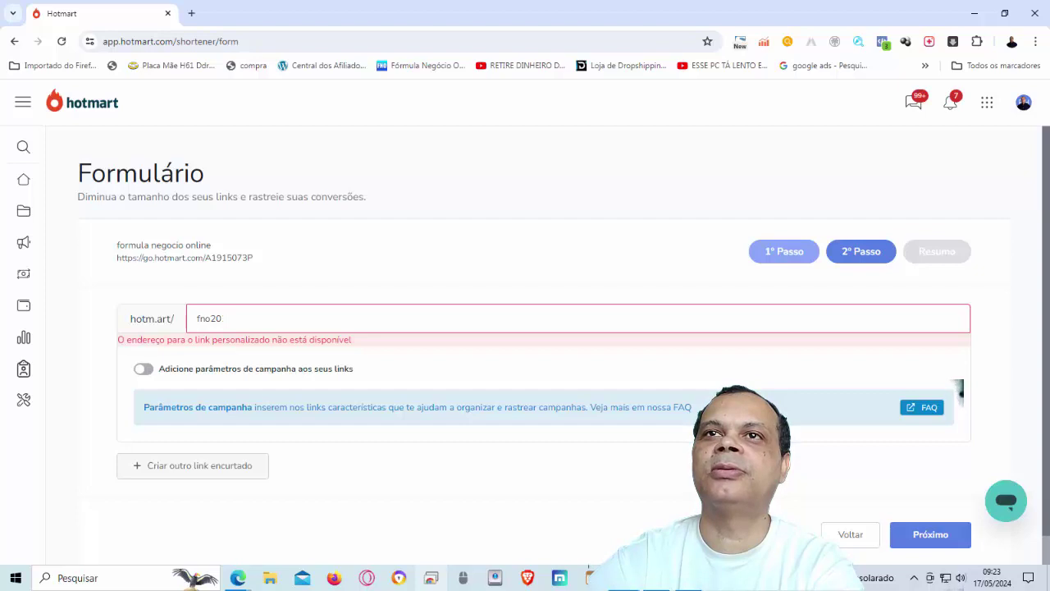
pyautogui.write('0')
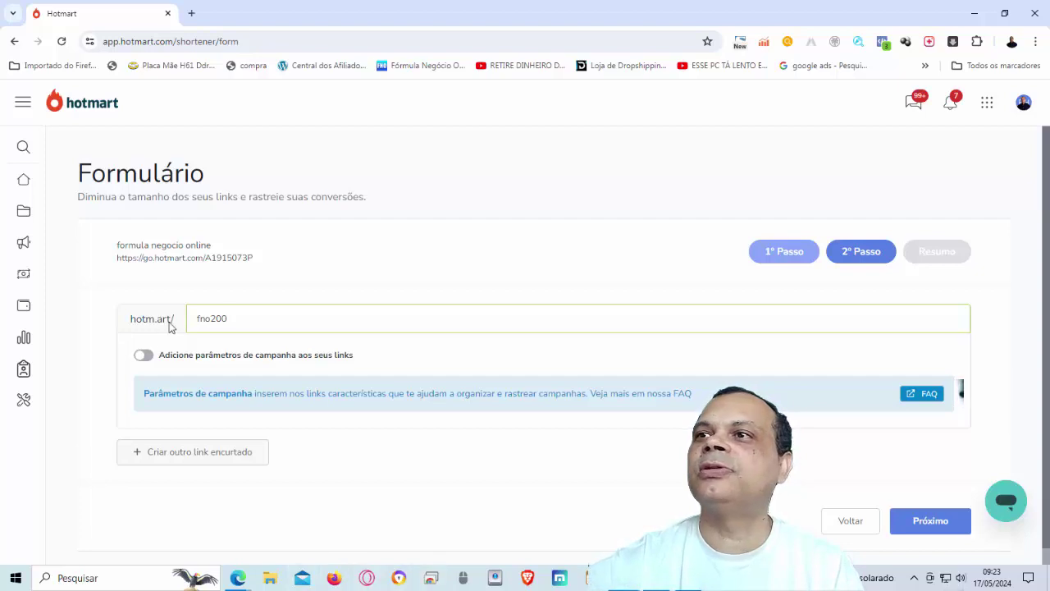
# - Continue to the summary and finalize the shortened link hotm.art/fno200
pyautogui.click(951, 525)
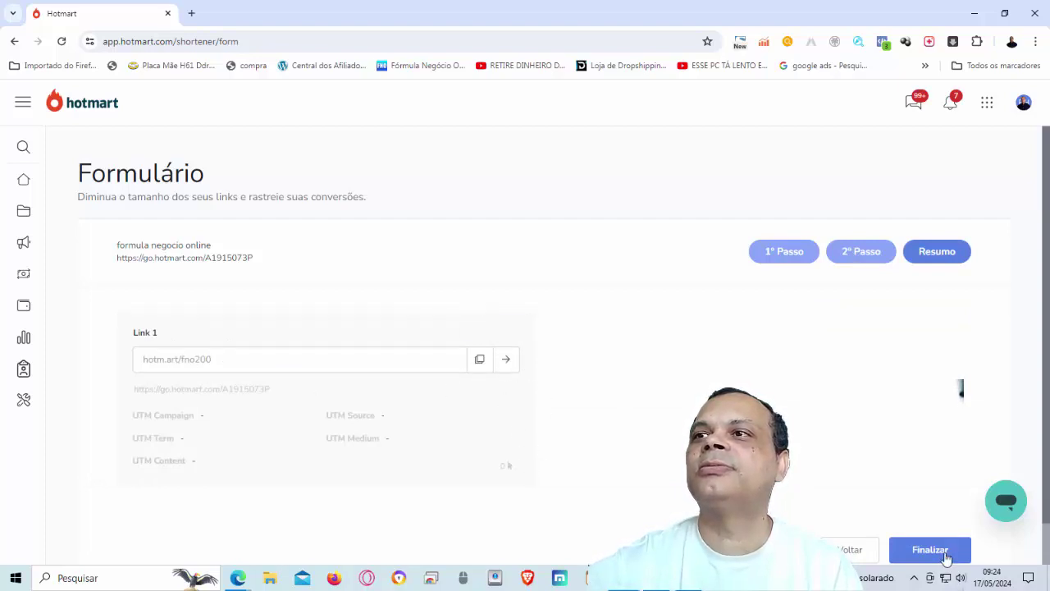
pyautogui.click(942, 550)
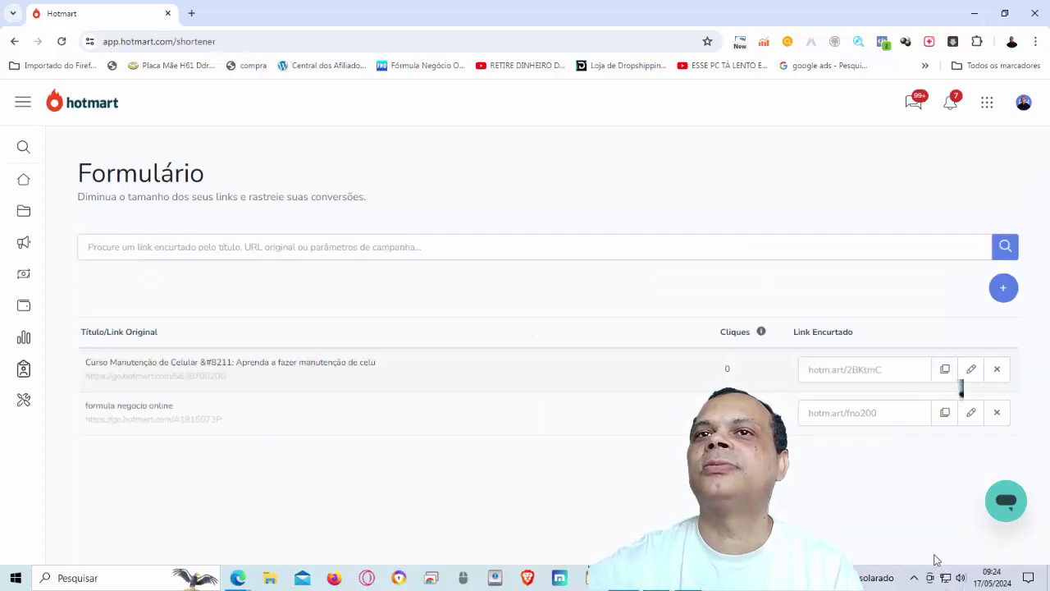
pyautogui.click(160, 525)
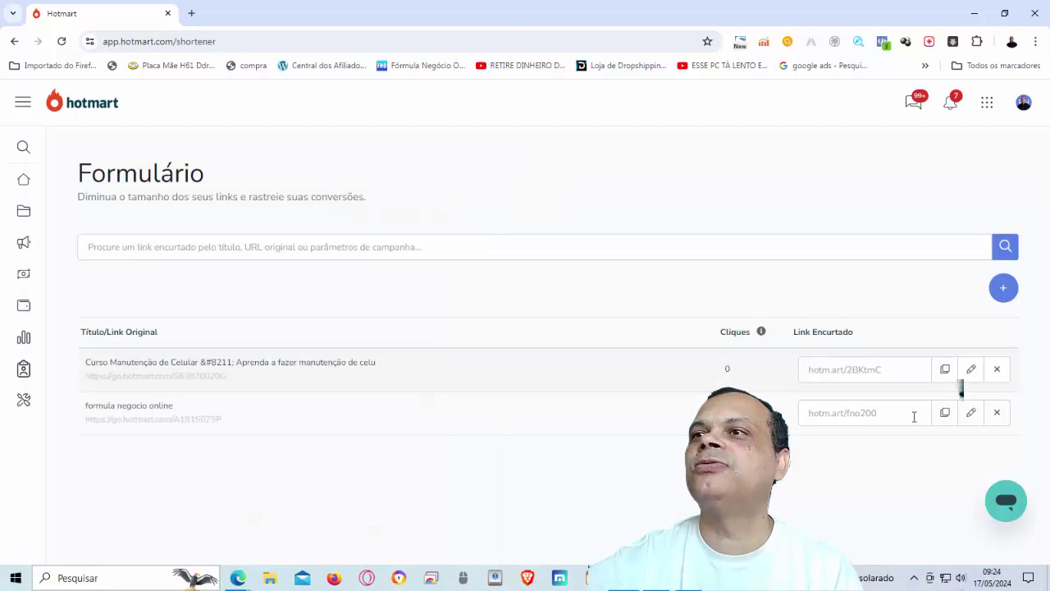